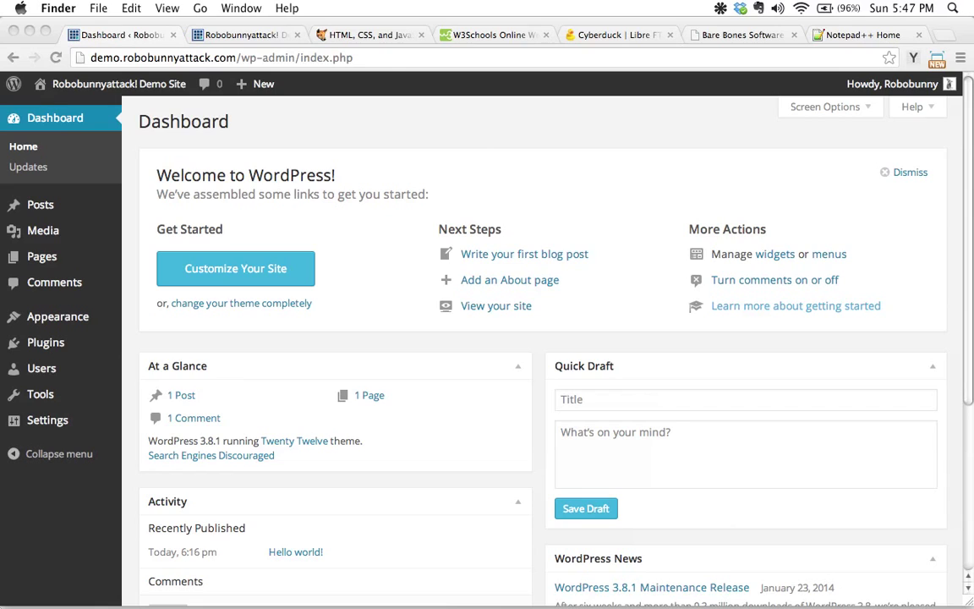
Preview the demo site's front page, then return to the WordPress Dashboard and look over Posts, Appearance and Plugins
left_click(371, 108)
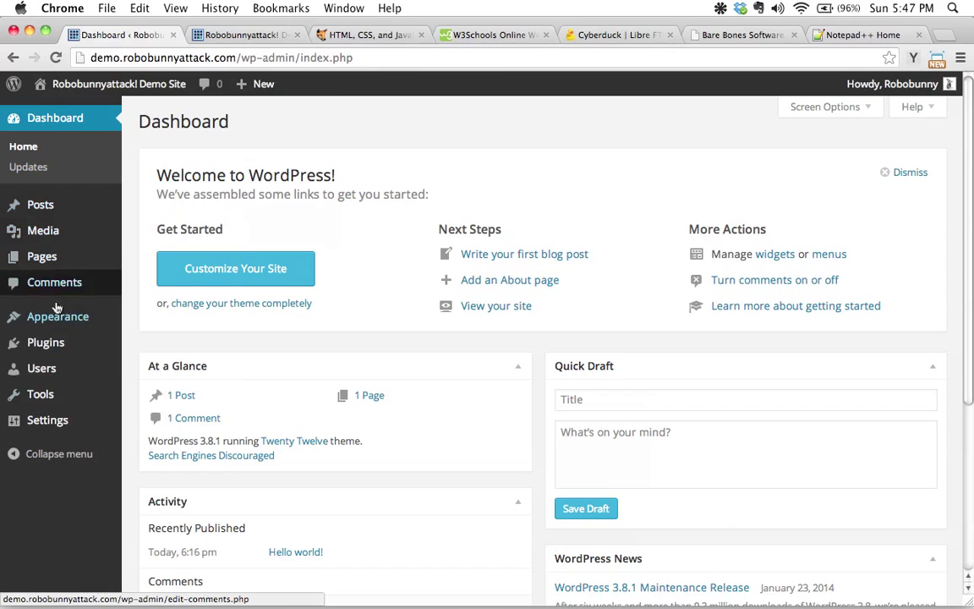
mouse_move(58, 208)
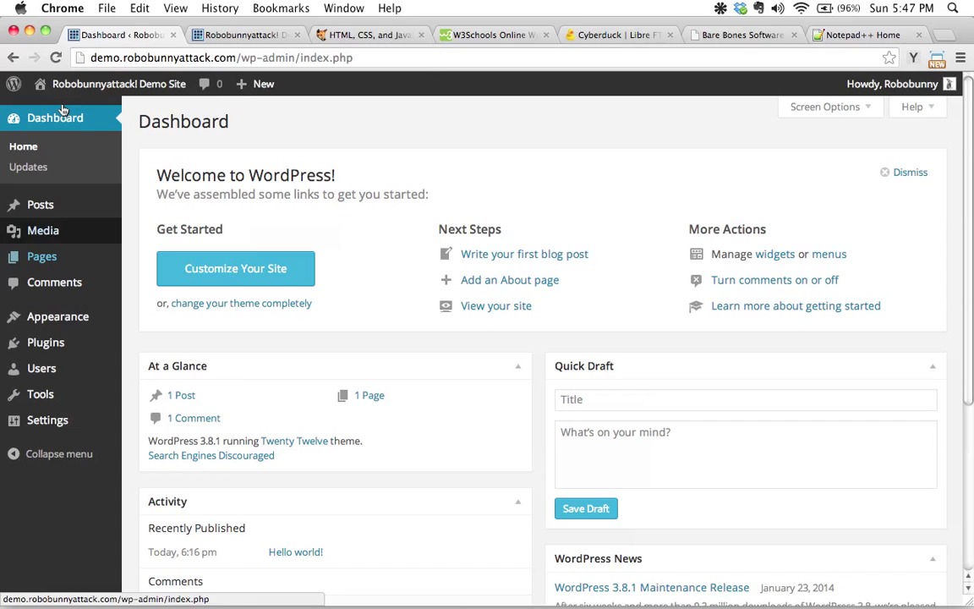
left_click(241, 34)
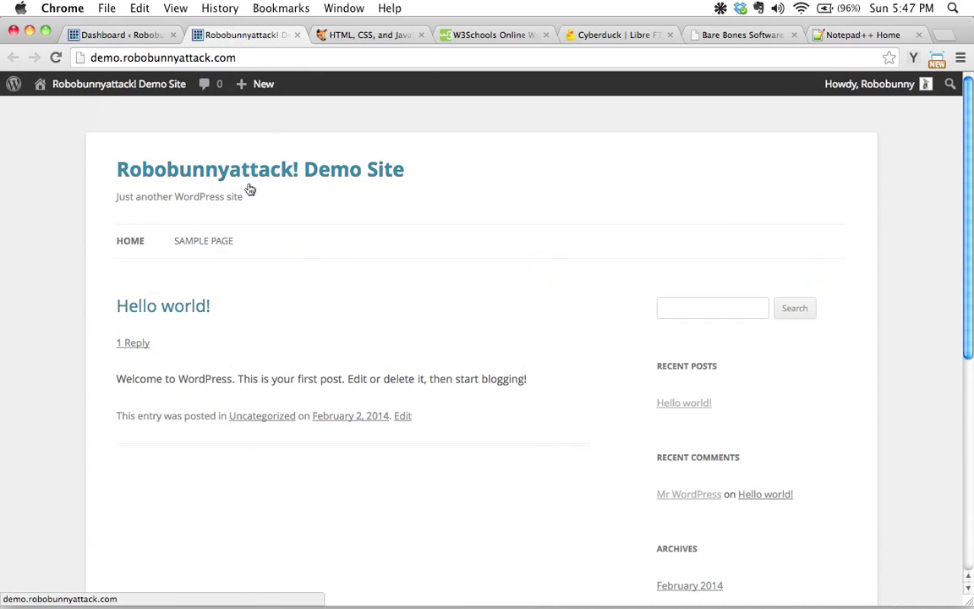
left_click(110, 34)
mouse_move(38, 207)
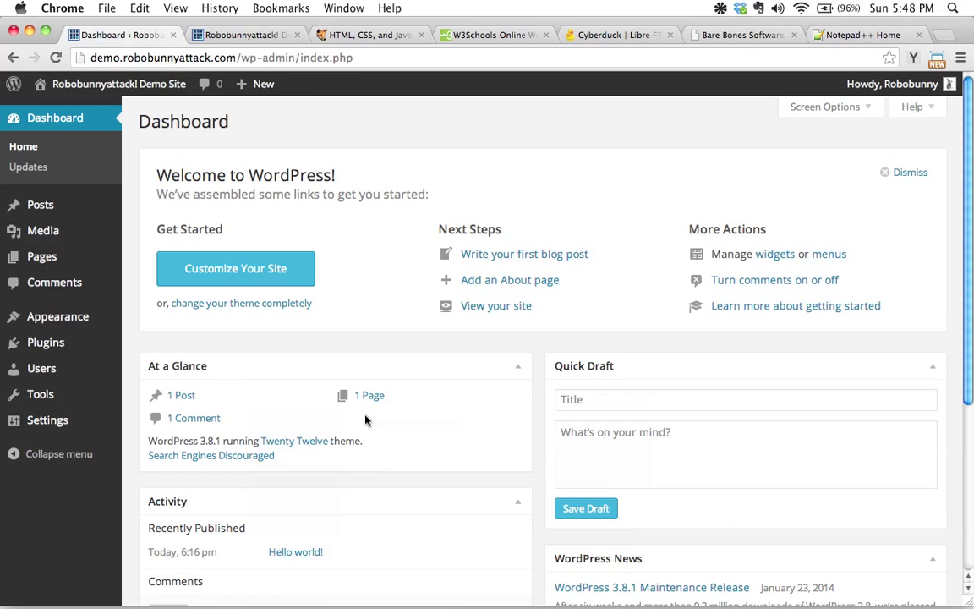
mouse_move(73, 316)
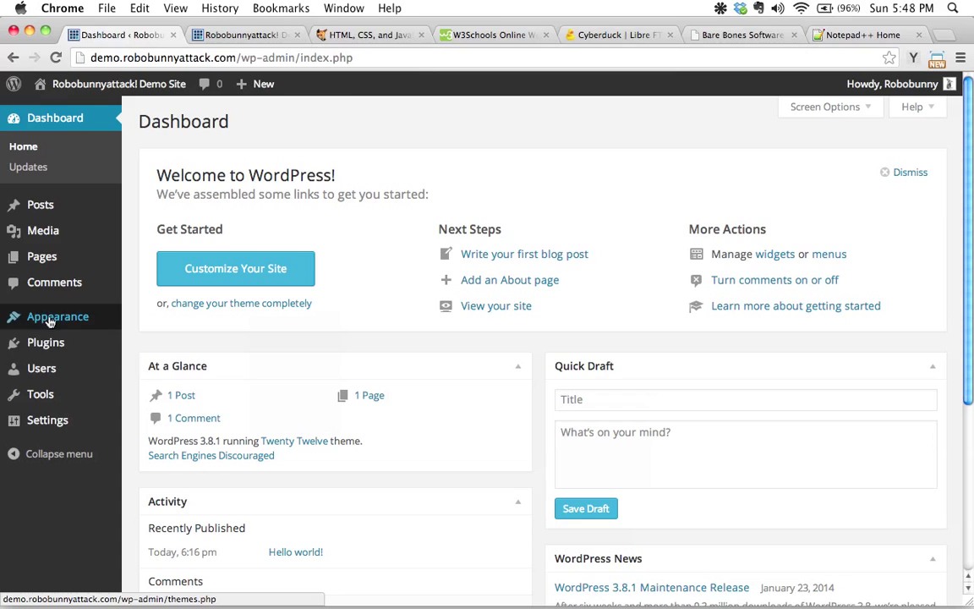
mouse_move(47, 346)
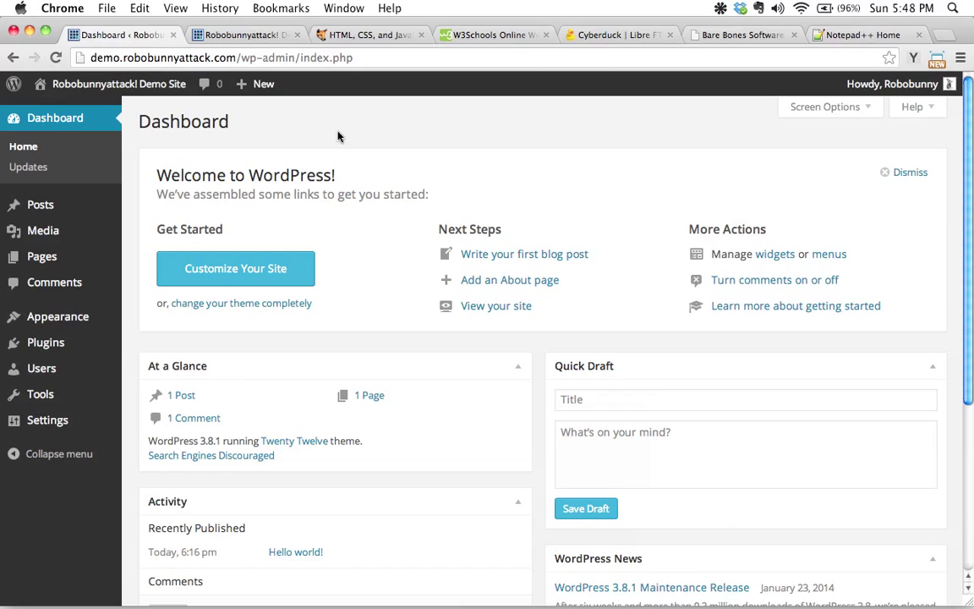
Look over the htmldog.com tutorials homepage, then switch to the W3Schools homepage tab
left_click(353, 39)
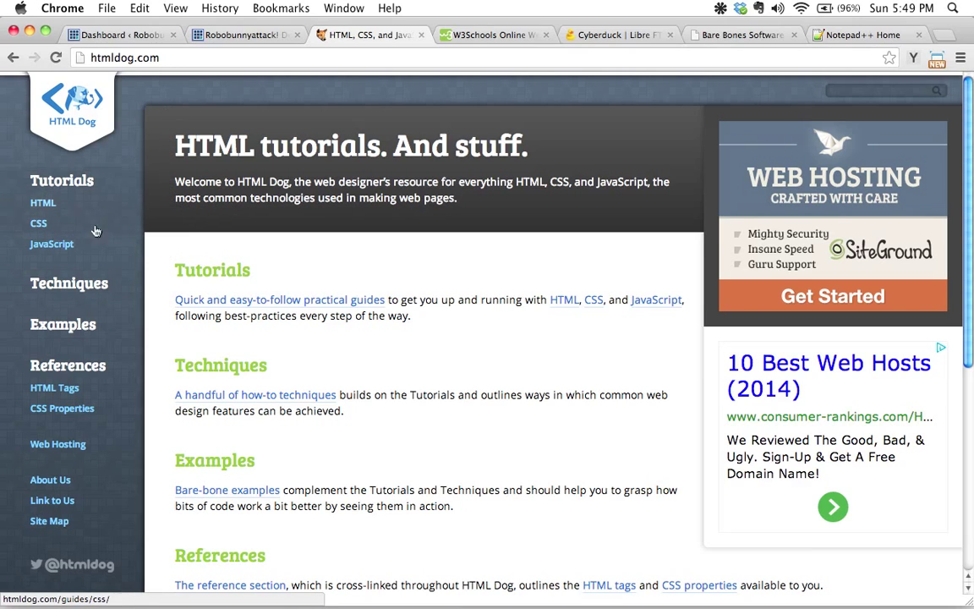
left_click(497, 34)
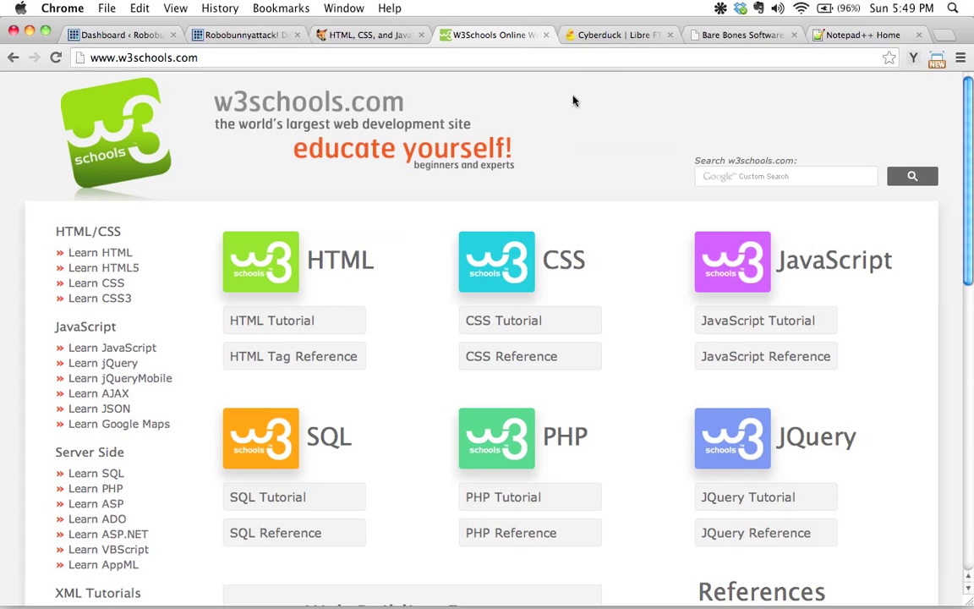
Show the cyberduck.io page with its FTP/SFTP browser download link, then reveal the Dock
left_click(610, 36)
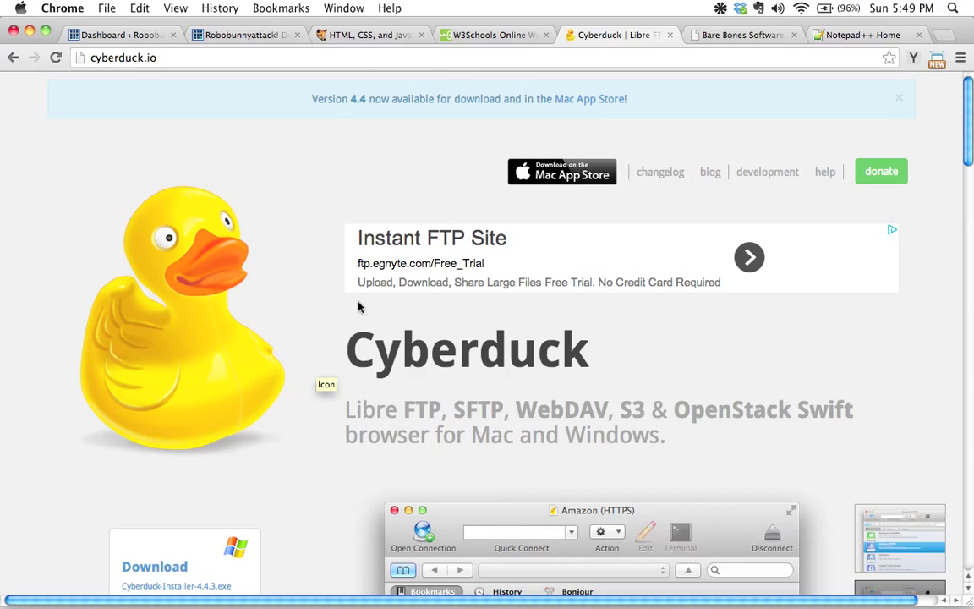
mouse_move(662, 602)
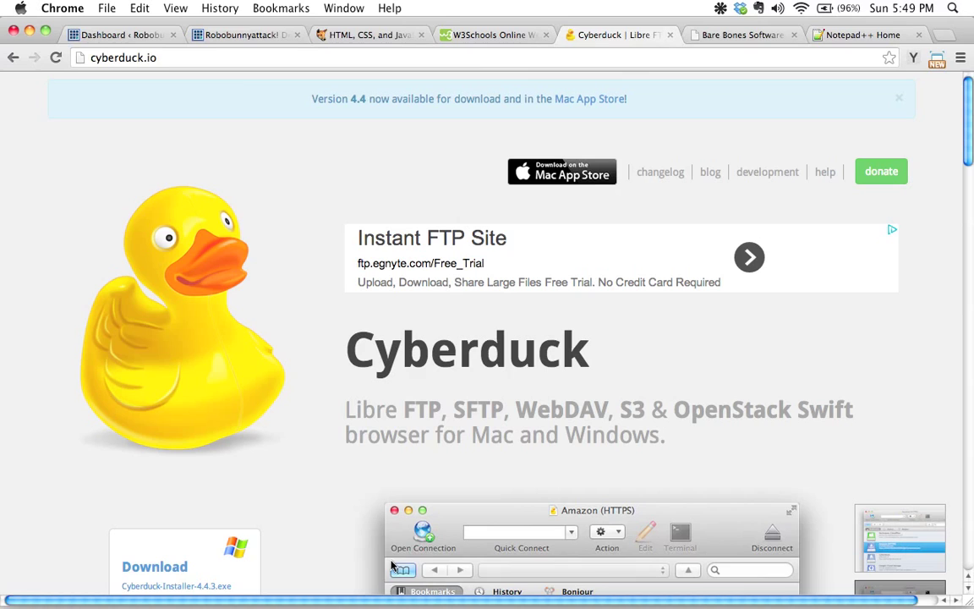
mouse_move(390, 602)
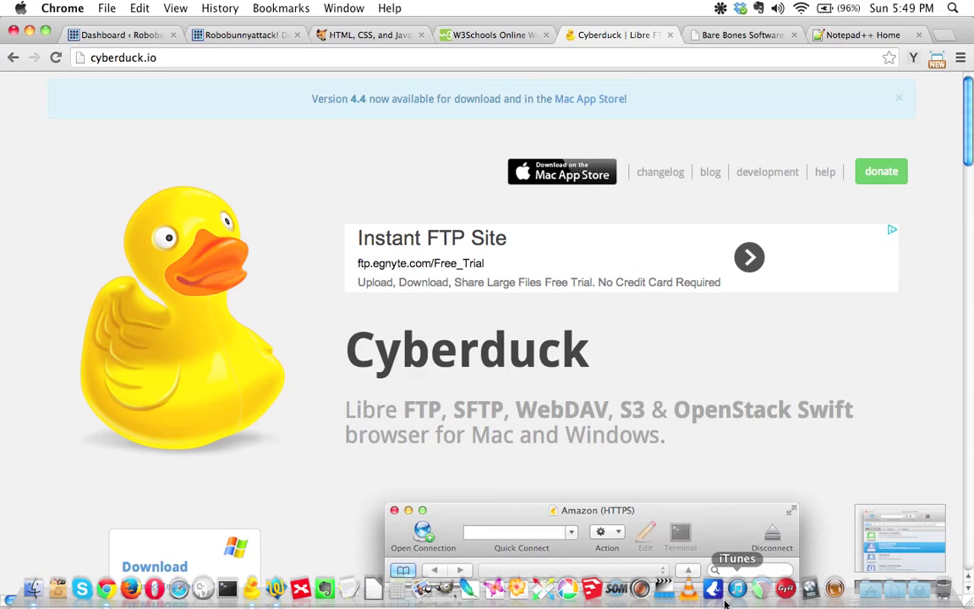
Bring Cyberduck's Bluehost browser forward and open the demo.robobunnyattack.com folder
left_click(259, 591)
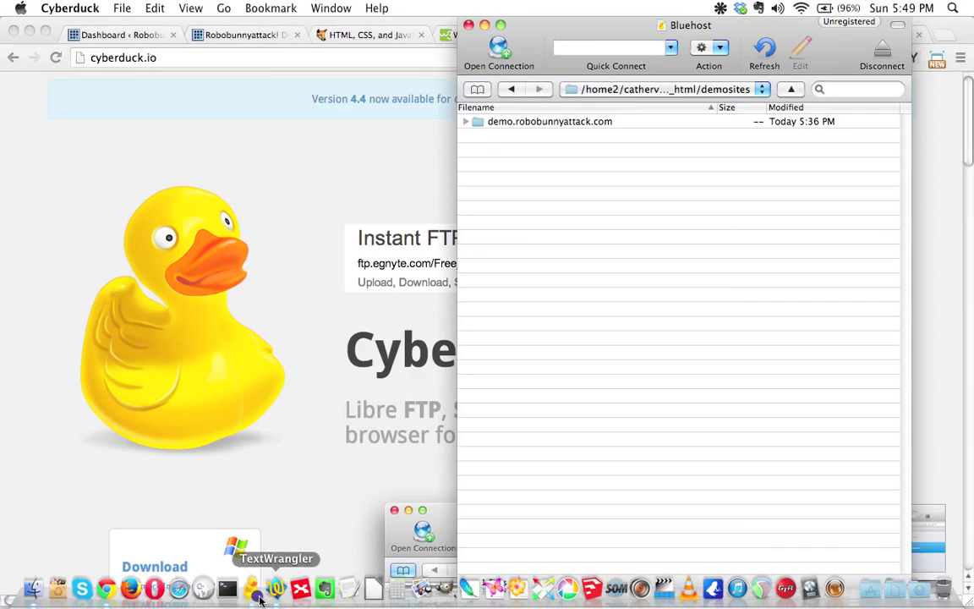
left_click(608, 306)
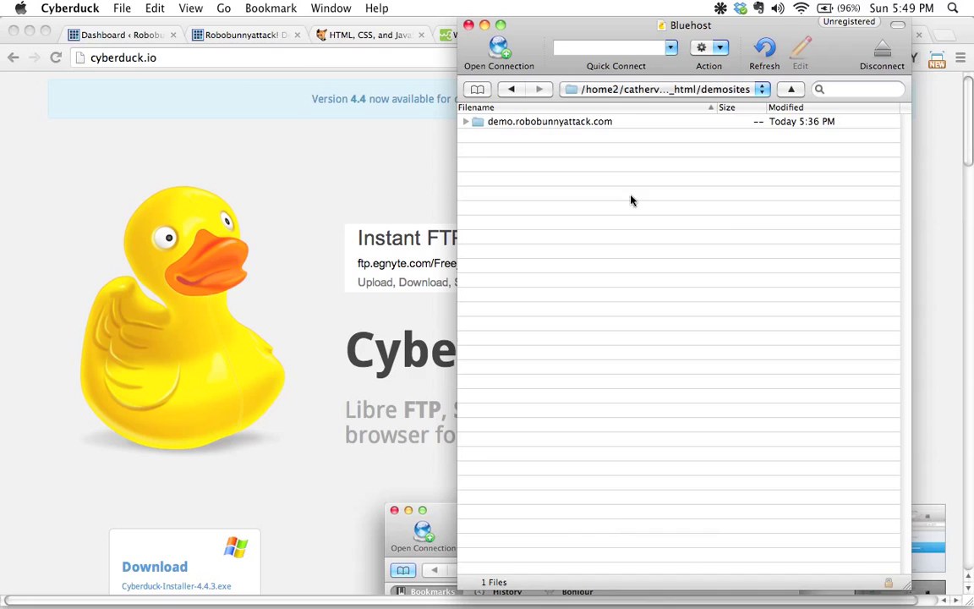
left_click(579, 172)
left_click(531, 122)
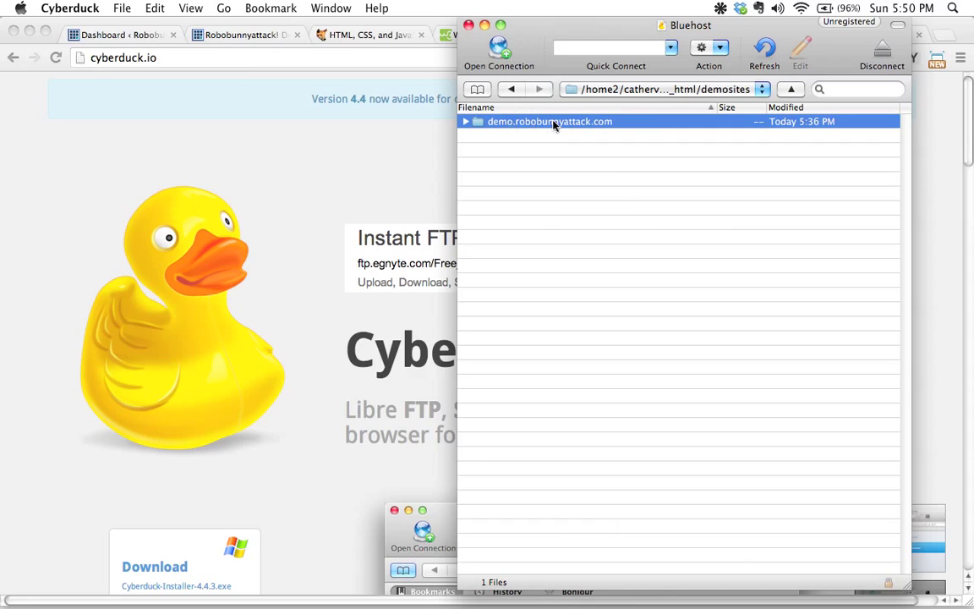
double_click(554, 123)
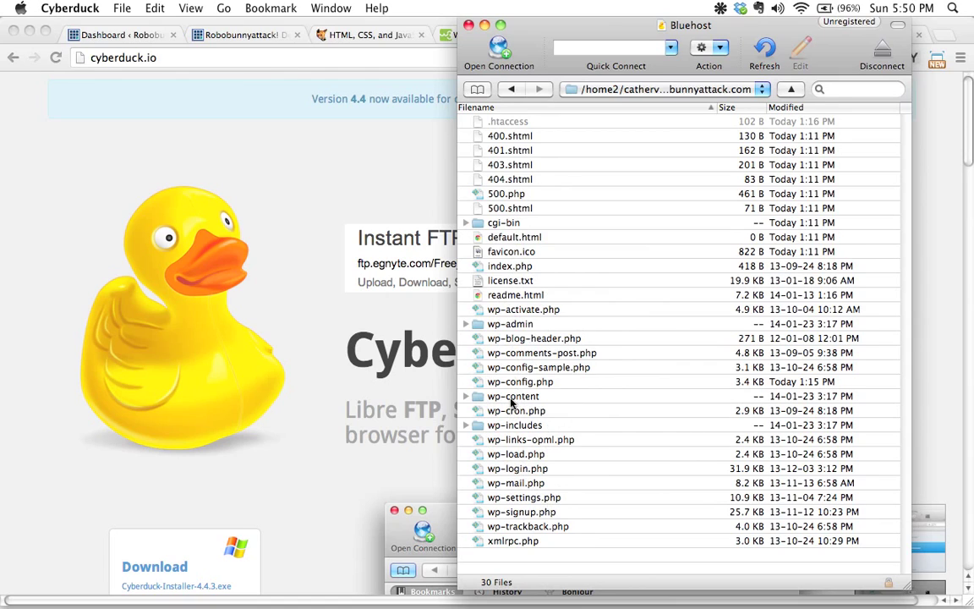
Open wp-content, then the themes folder, and select the twentytwelve theme folder
double_click(512, 397)
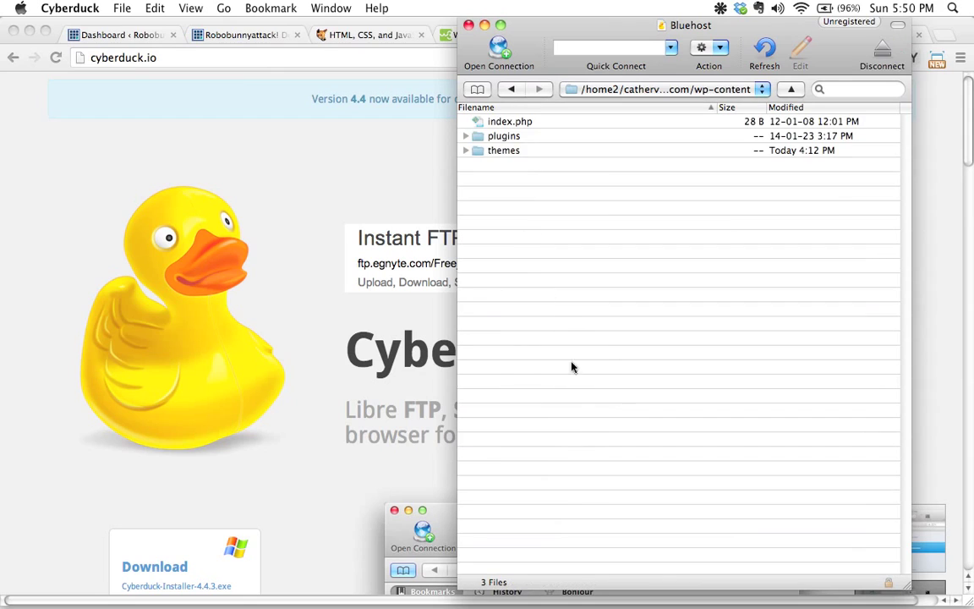
left_click(498, 152)
double_click(505, 150)
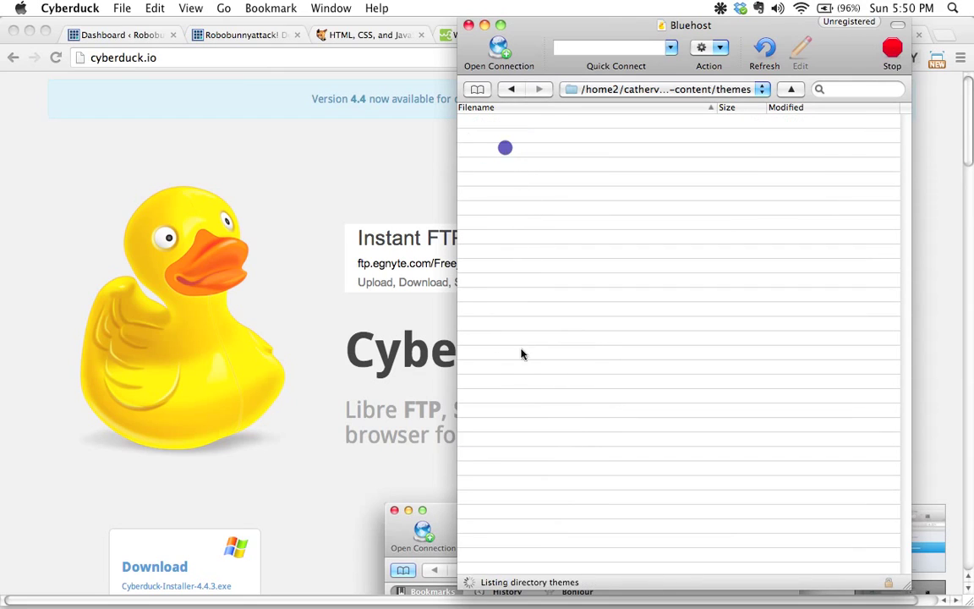
left_click(512, 89)
left_click(510, 339)
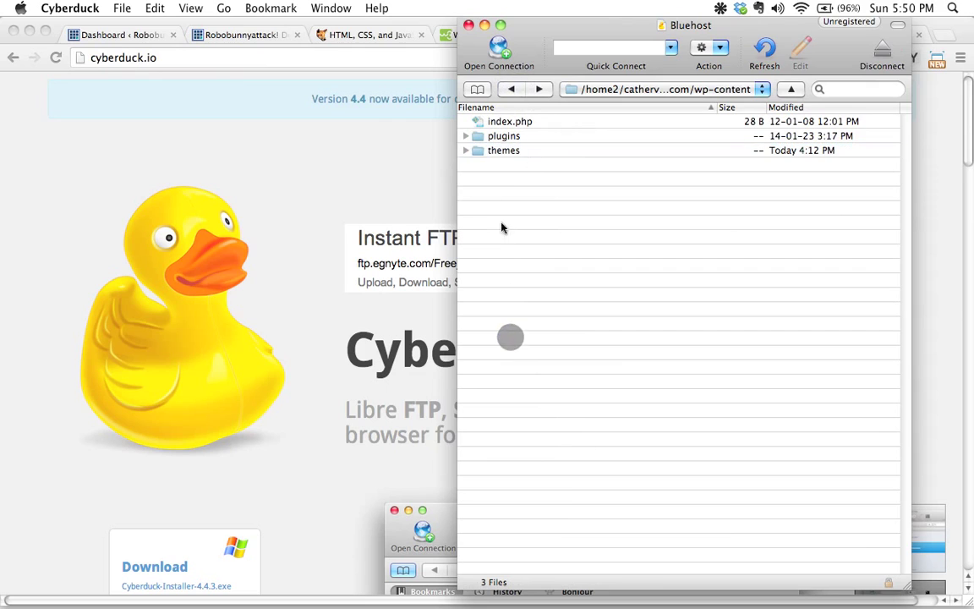
left_click(499, 150)
double_click(510, 151)
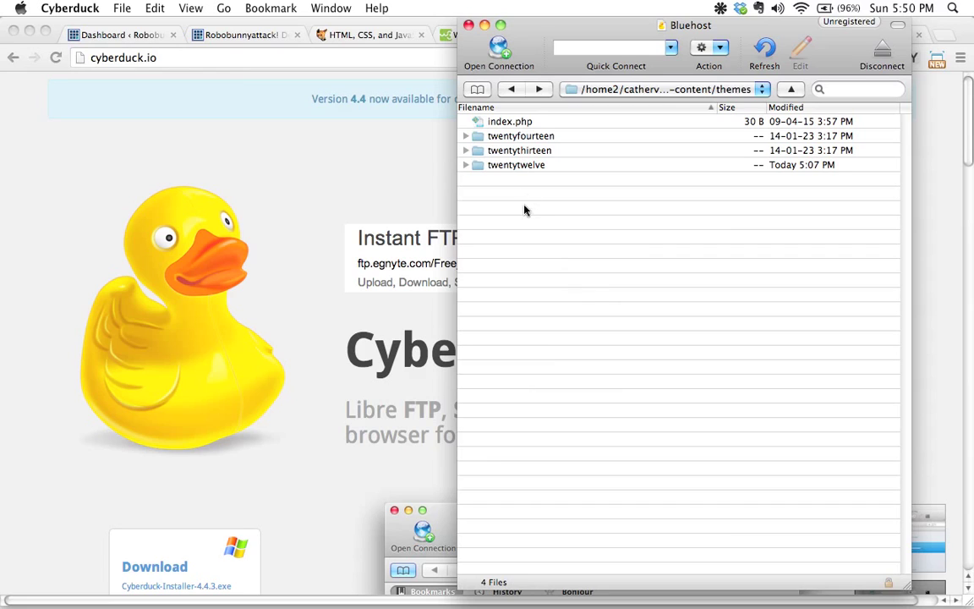
left_click(514, 165)
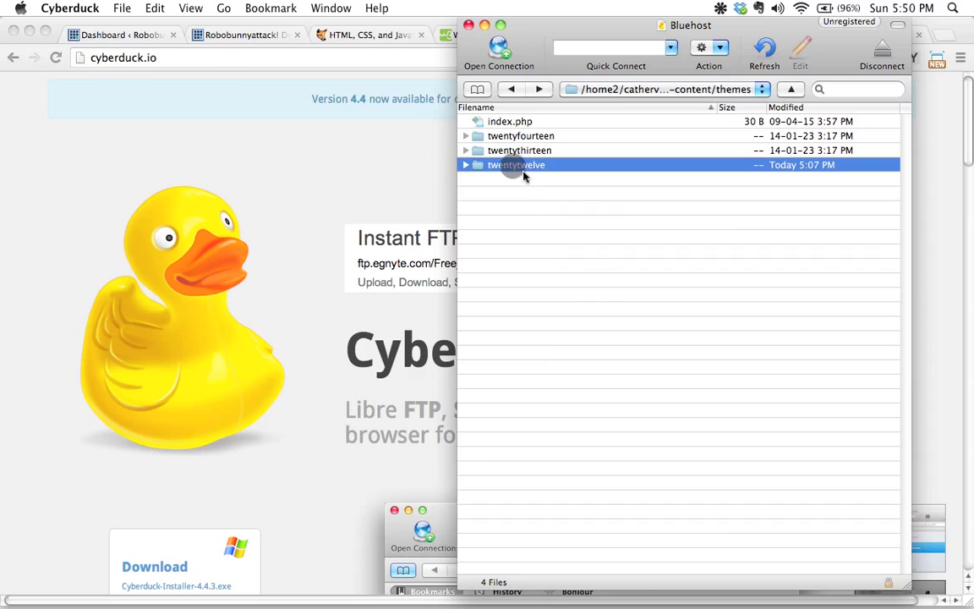
Start renaming the twentytwelve folder, then cancel, leaving it unchanged
right_click(524, 167)
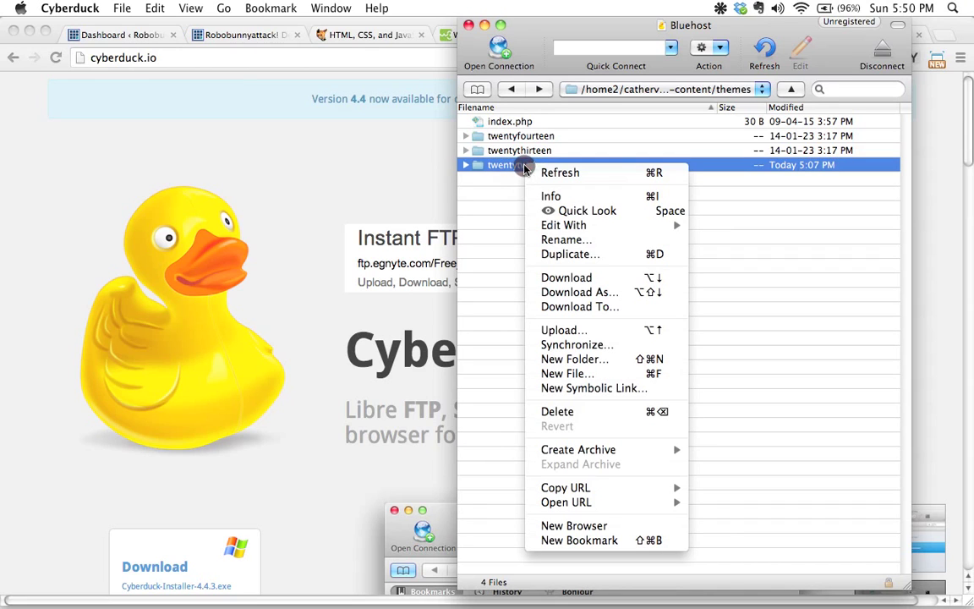
left_click(565, 240)
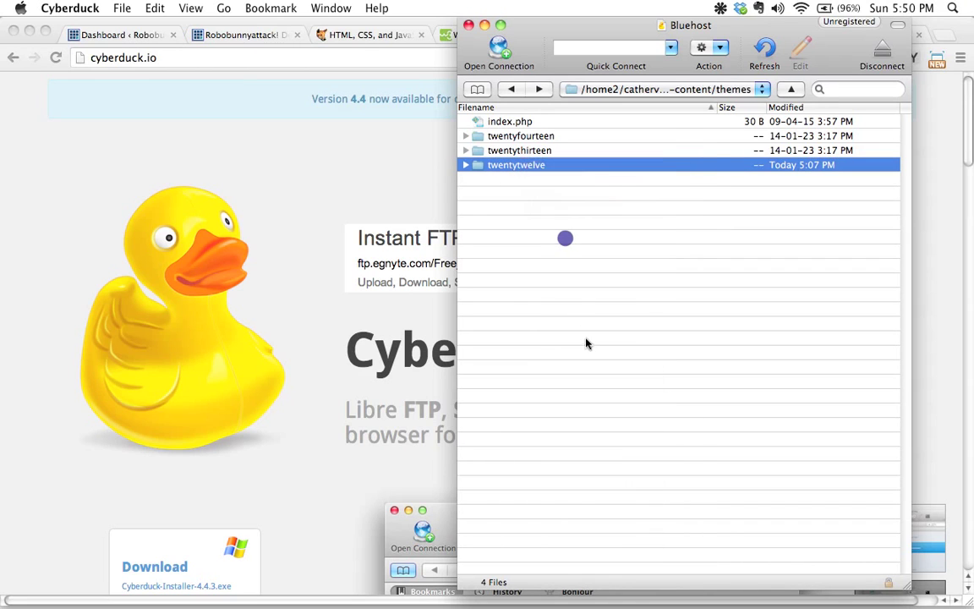
left_click(531, 303)
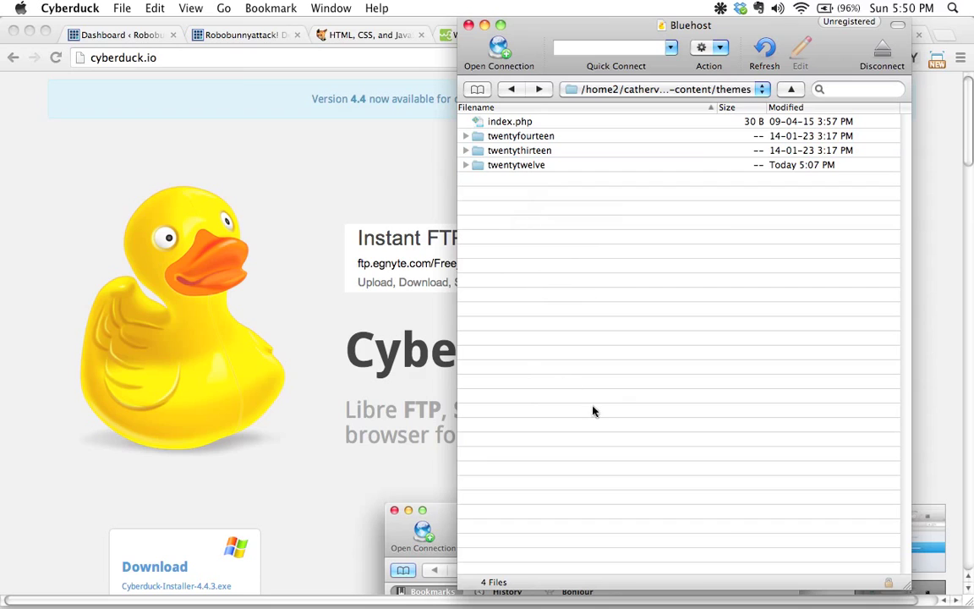
Minimise Chrome, centre the Bluehost window, and bring up file actions in the themes listing
left_click(29, 29)
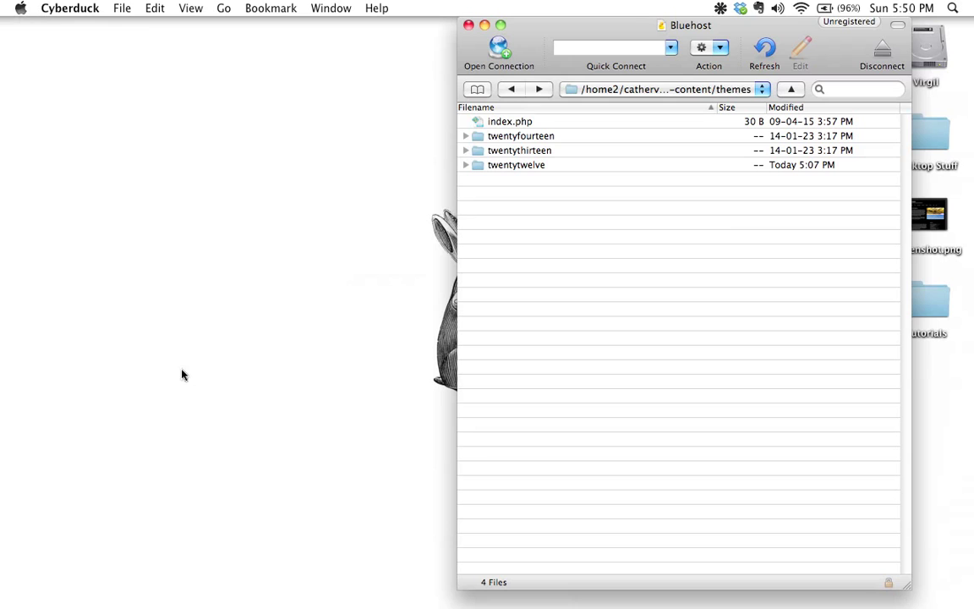
left_click_drag(626, 23, 448, 23)
mouse_move(926, 215)
left_mouse_down()
mouse_move(610, 230)
mouse_move(642, 234)
left_mouse_up()
left_click(474, 287)
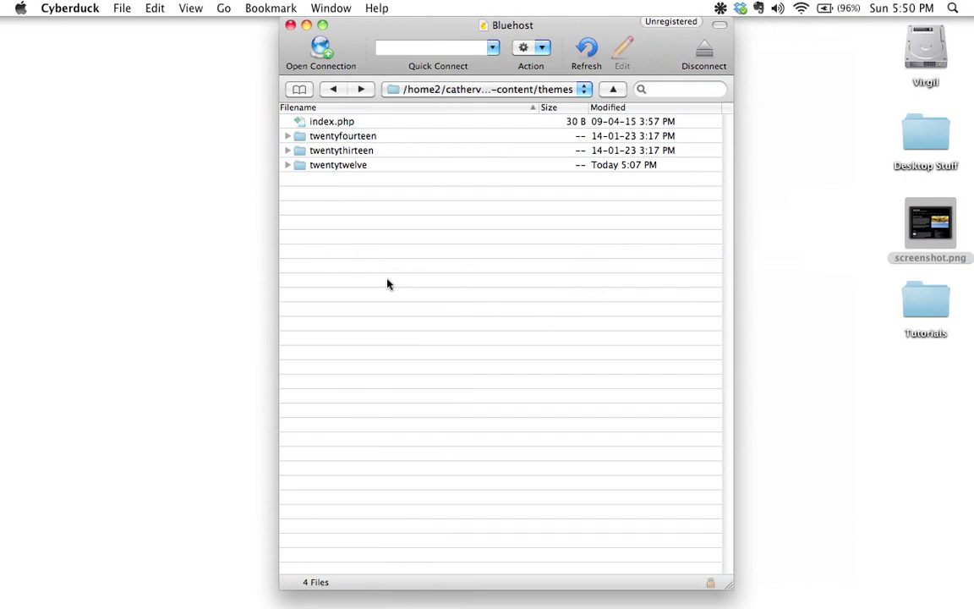
right_click(365, 270)
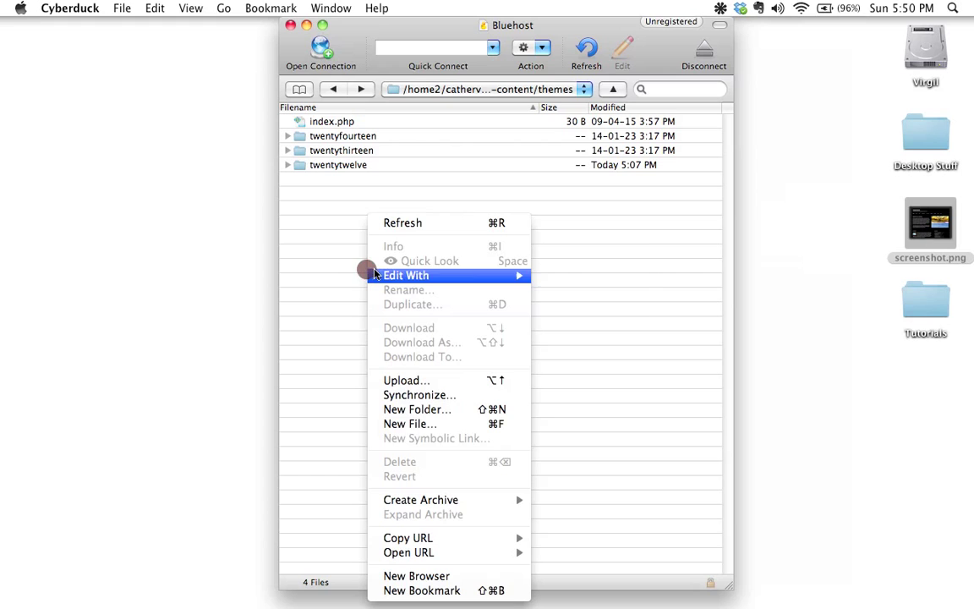
Create a new folder named 'sample' in the themes directory
left_click(413, 409)
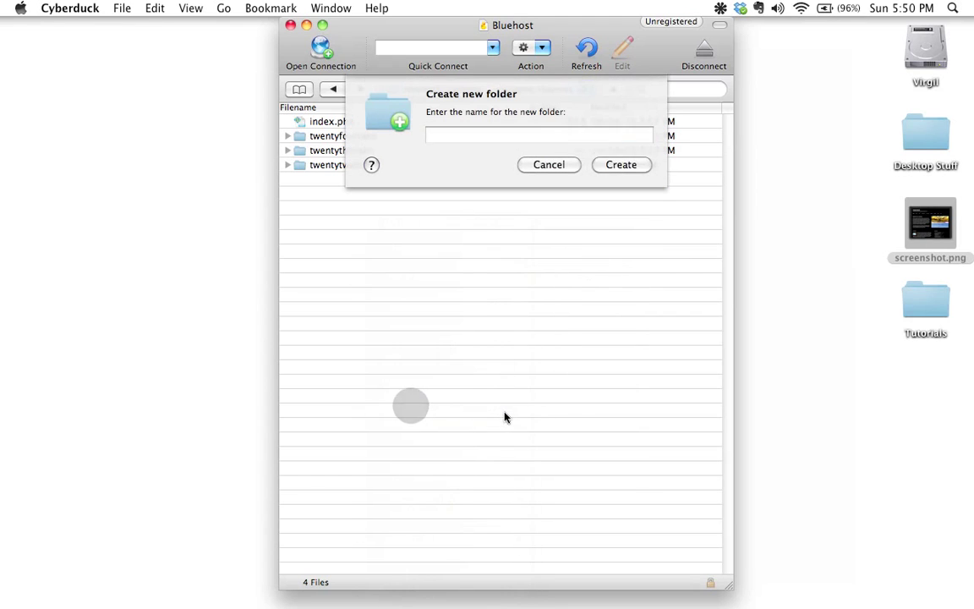
type("sample")
key("Return")
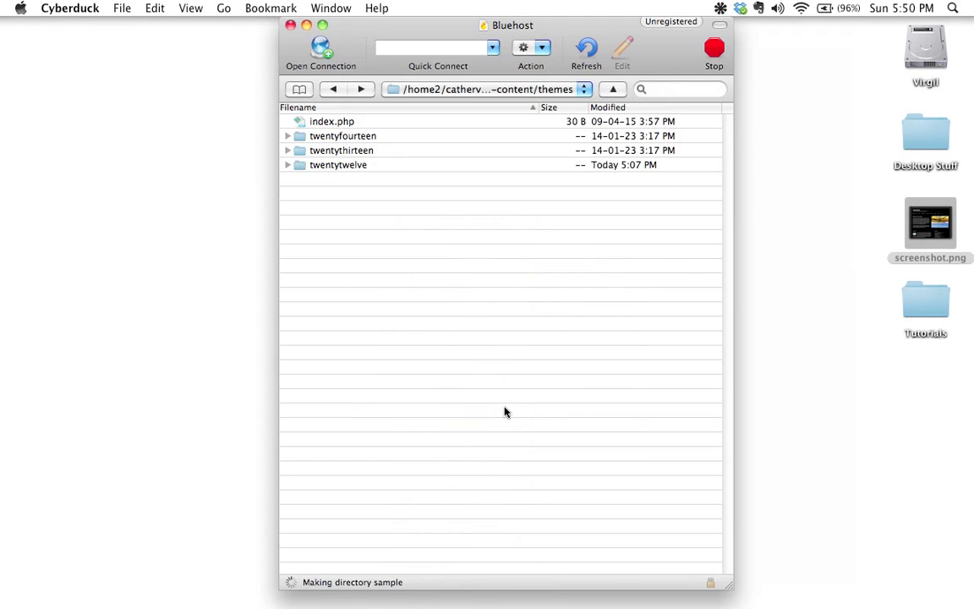
left_click(321, 138)
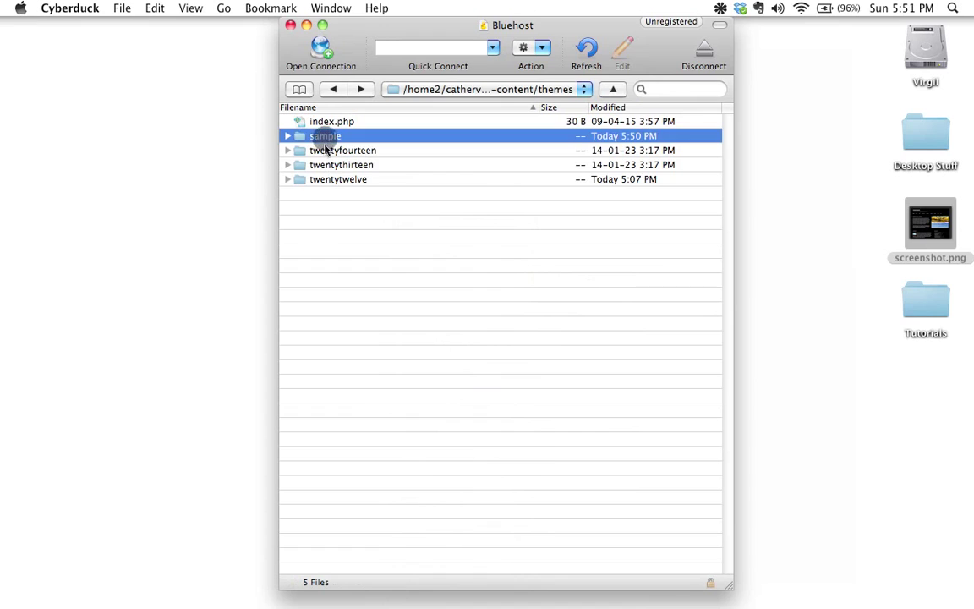
double_click(321, 138)
left_click(353, 228)
left_click(333, 89)
left_click(369, 326)
Create an empty samplefile.txt, move it into the sample folder, and open sample
right_click(335, 253)
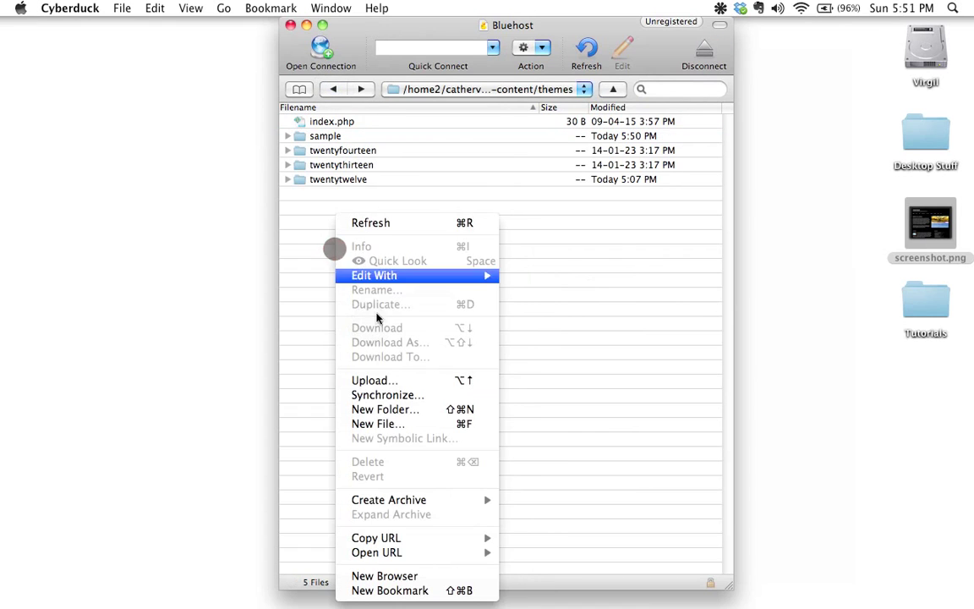
left_click(378, 430)
type("samplefile.")
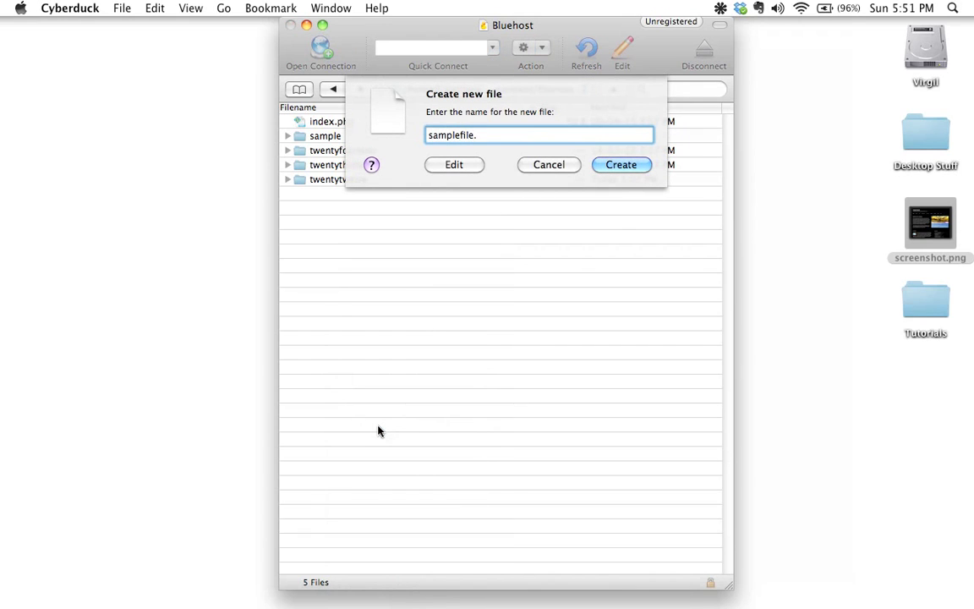
type("txt")
left_click(625, 164)
left_click(427, 355)
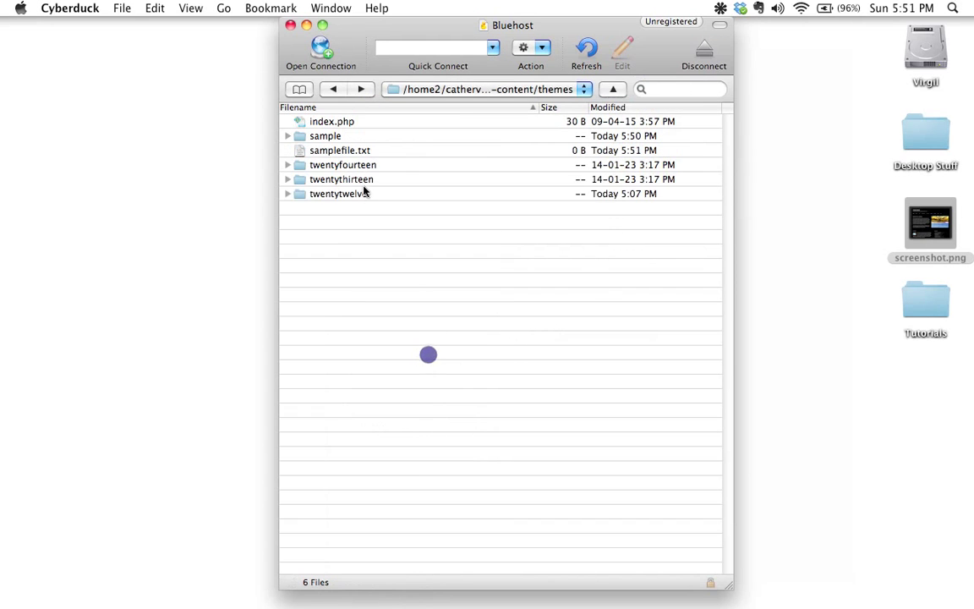
left_click(338, 151)
left_click(292, 153)
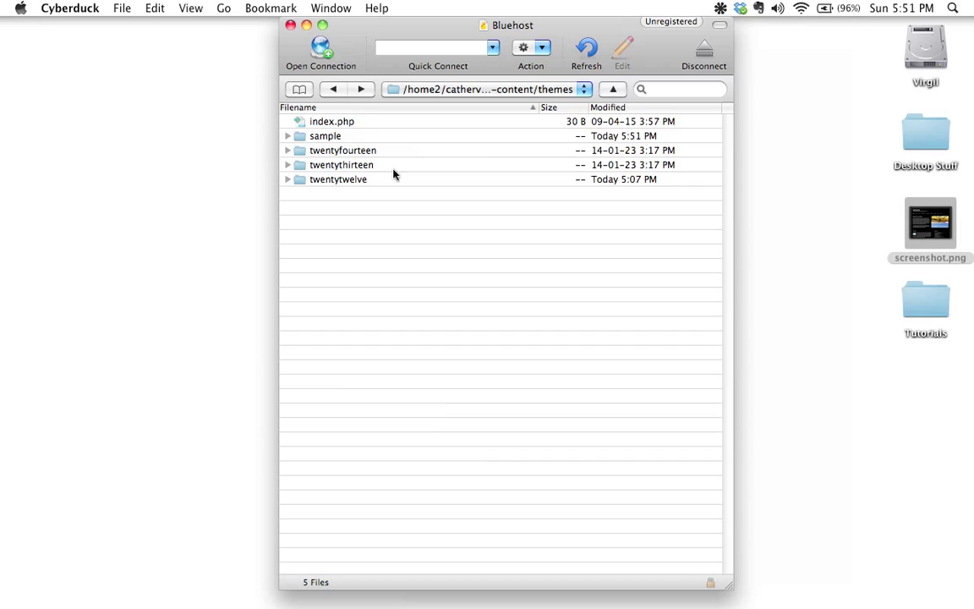
left_click(329, 136)
double_click(329, 136)
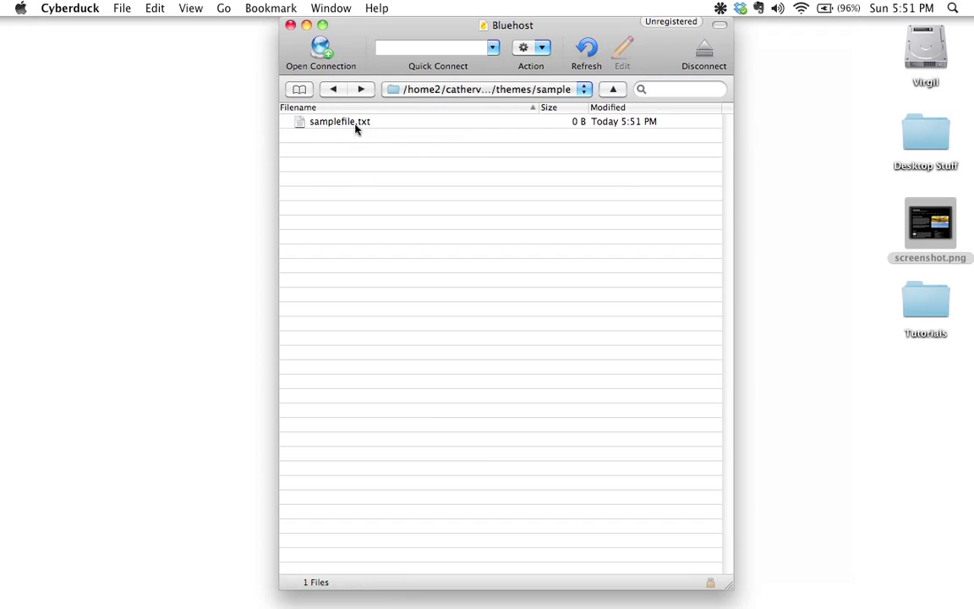
Open samplefile.txt in TextWrangler, type 'some sample info goes here...' and save it
left_click(356, 127)
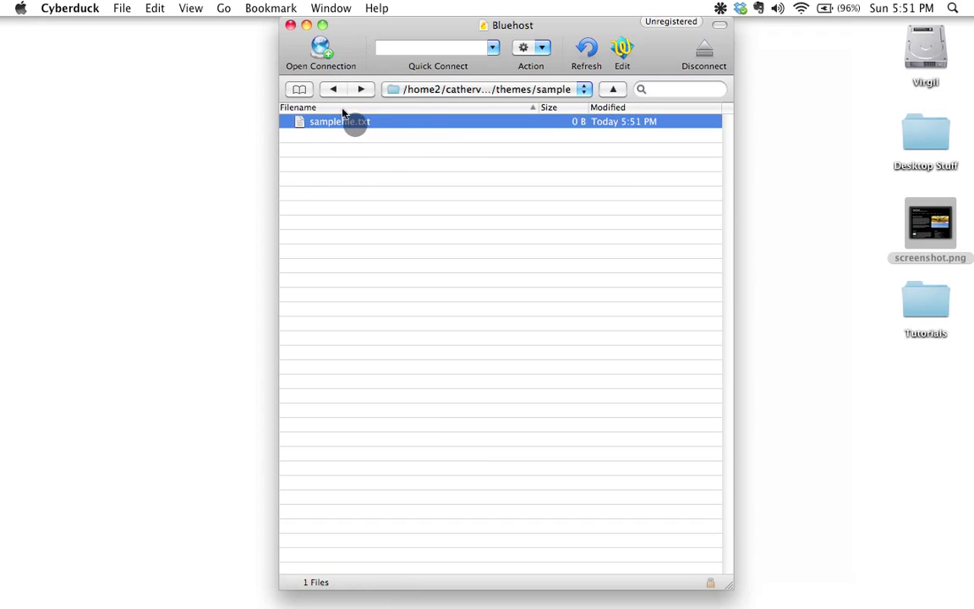
left_click(621, 51)
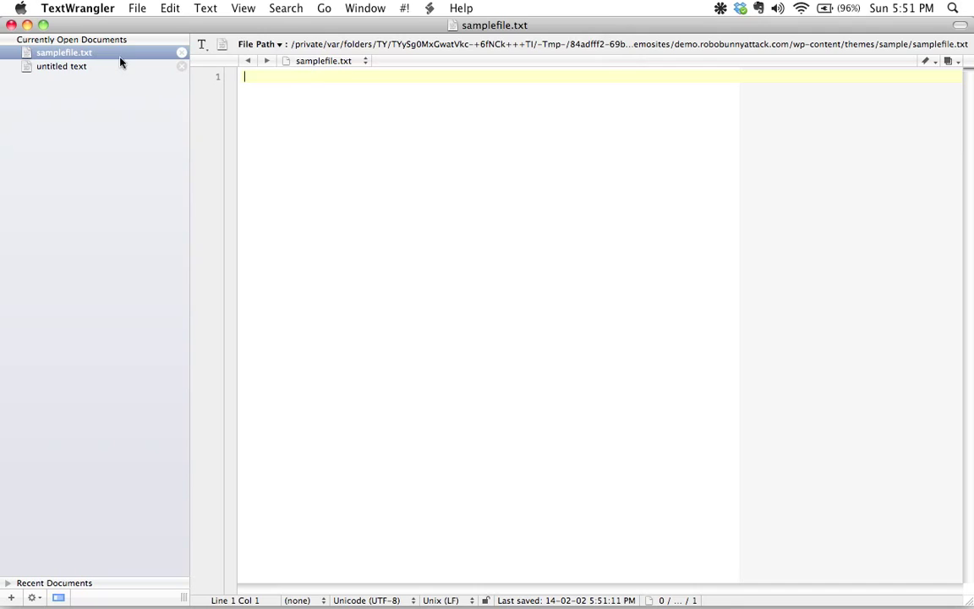
left_click(125, 66)
left_click(182, 66)
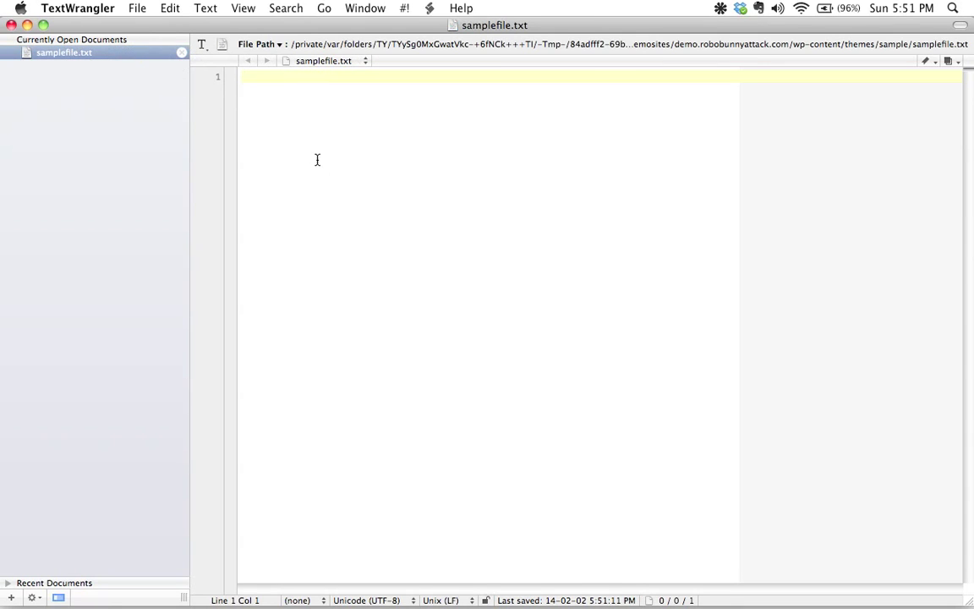
type("some sample i")
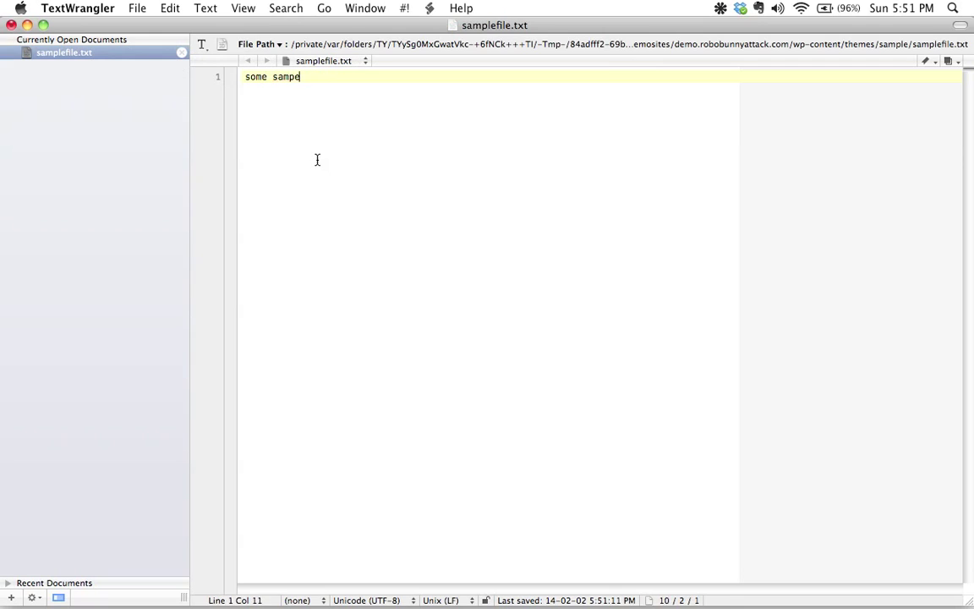
type("nfo goes here...")
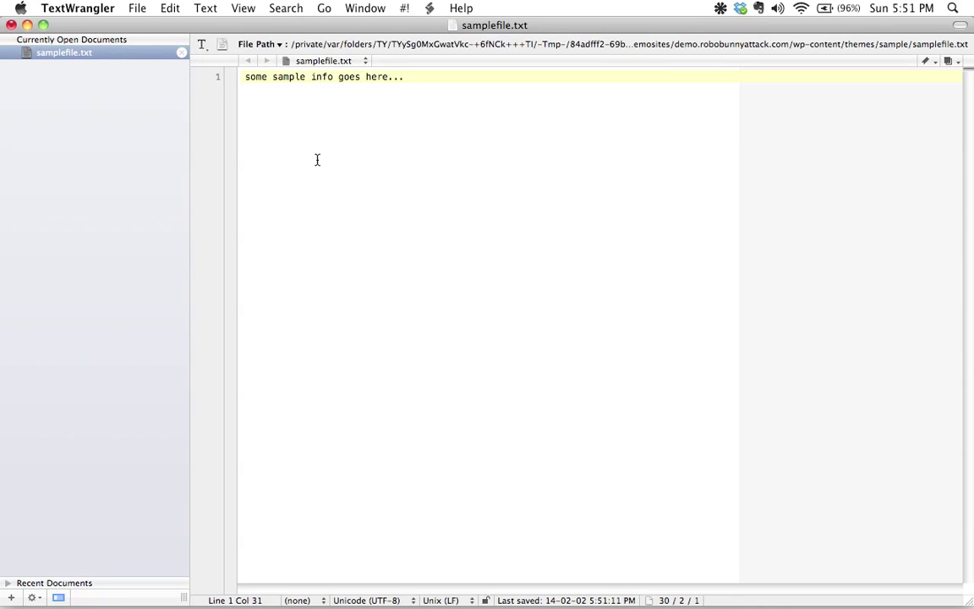
key("super+s")
Close the editor, refresh the sample listing, and reopen samplefile.txt to confirm the saved line
left_click(11, 26)
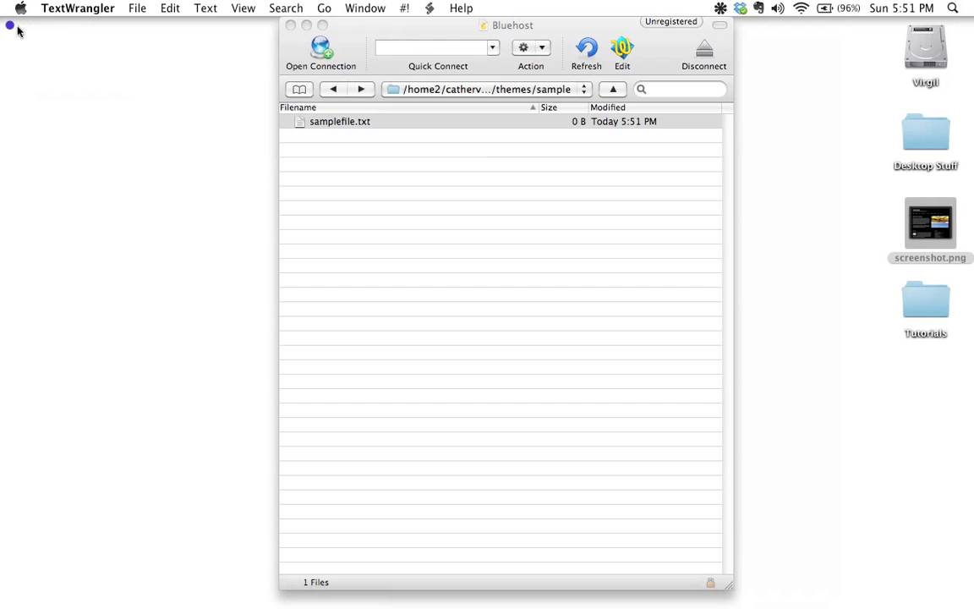
left_click(419, 238)
left_click(568, 58)
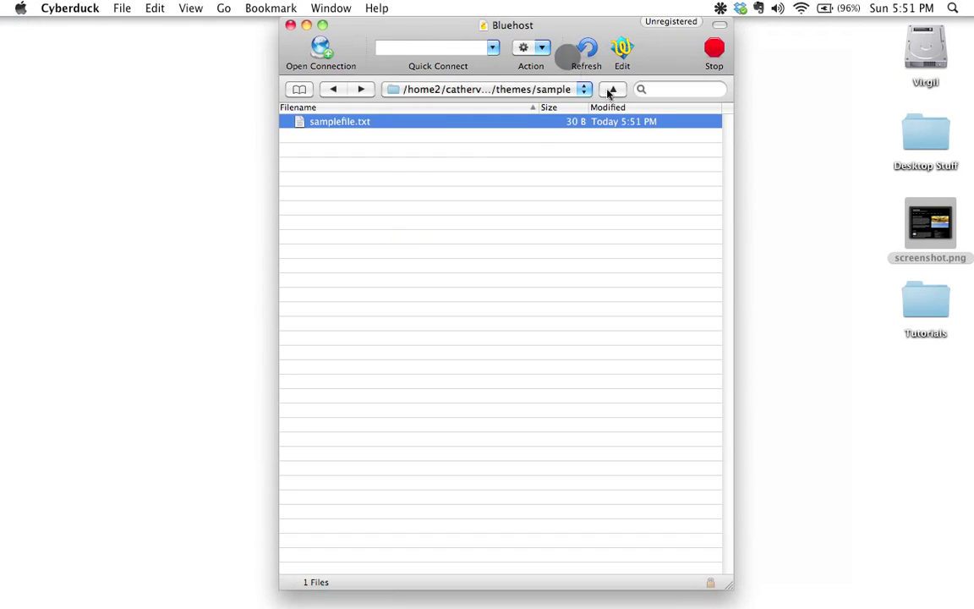
left_click(622, 49)
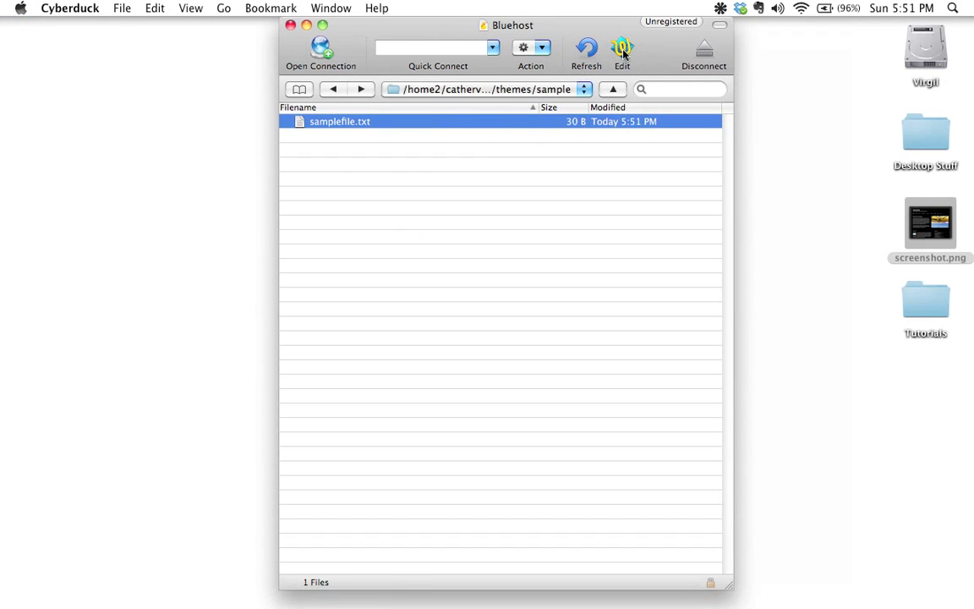
left_click(133, 124)
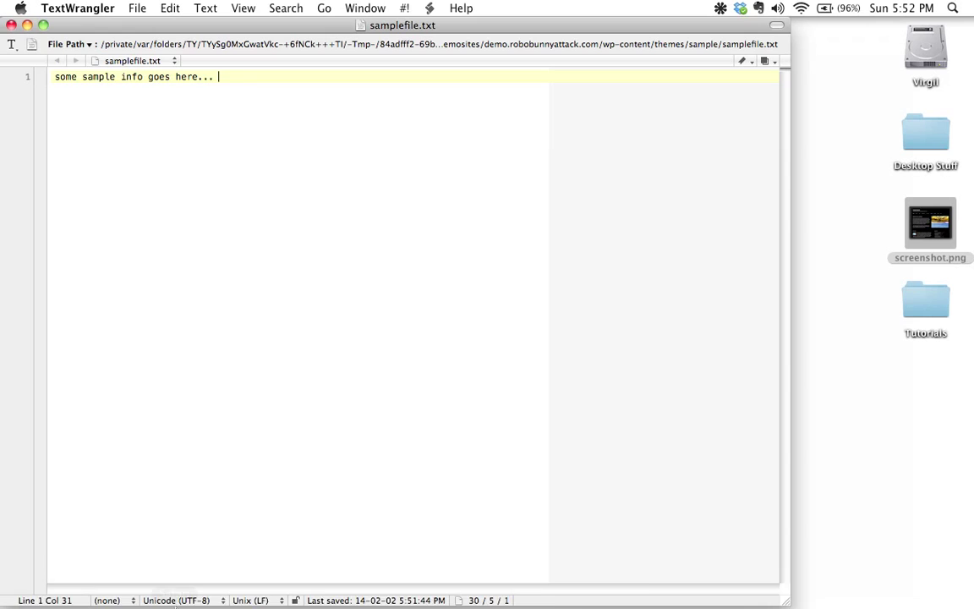
Bring Chrome forward and show the demo site's Dashboard tab with 1 post, 1 page, 1 comment
left_click(100, 589)
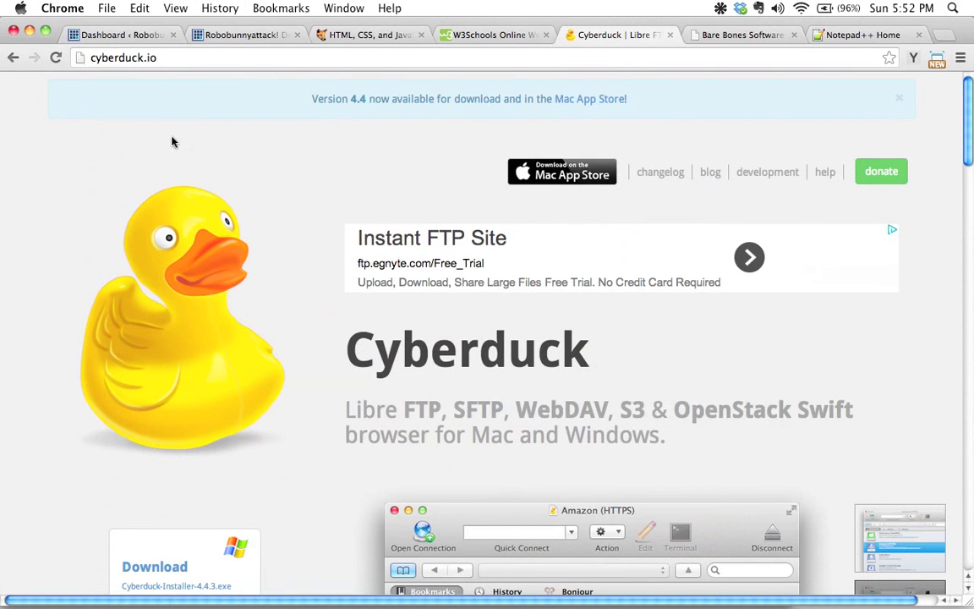
left_click(122, 35)
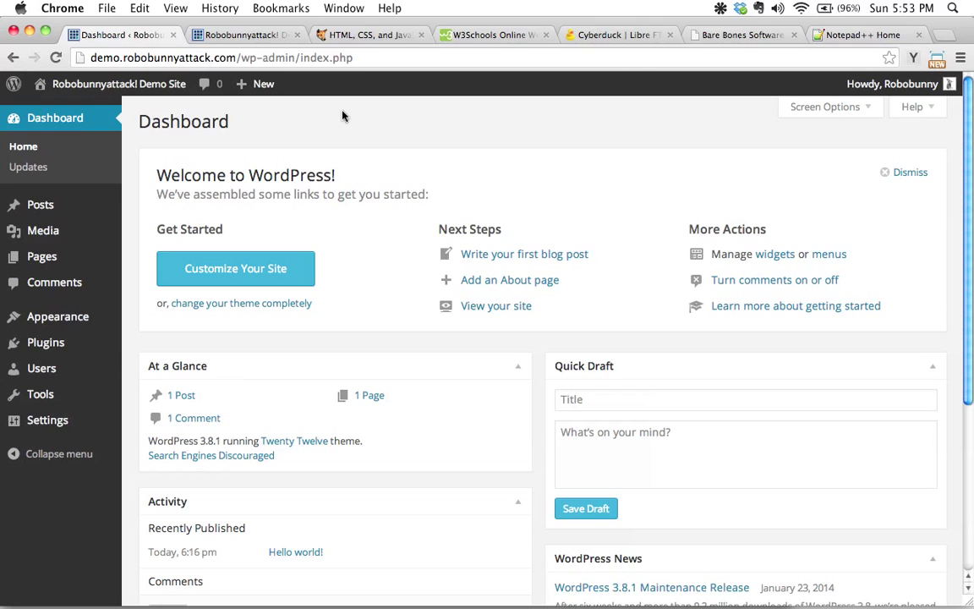
Shift Cyberduck's window right, check TextWrangler, then show the Notepad++ home page in Chrome
key("super+Tab")
key("super+Tab")
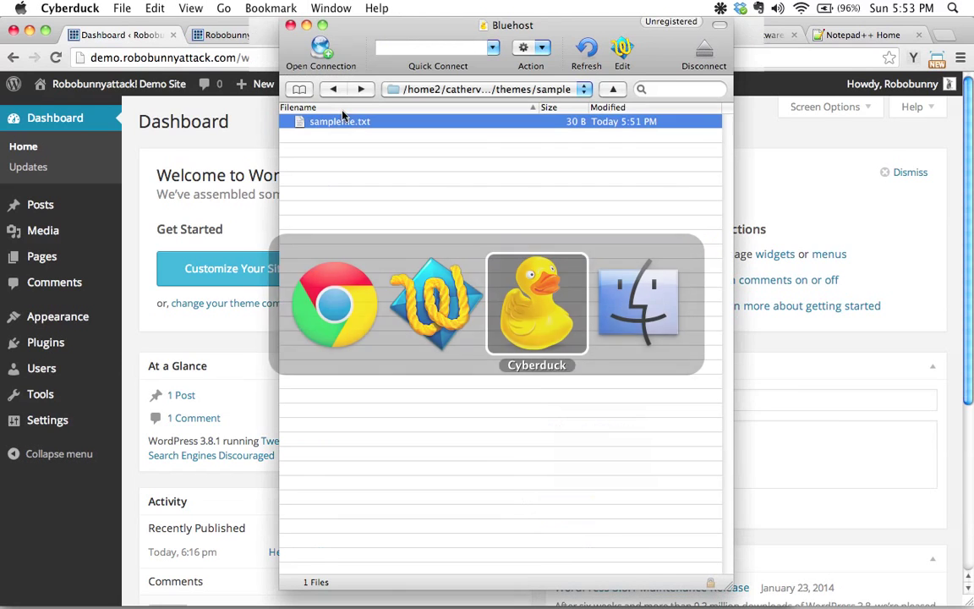
left_click_drag(446, 32, 639, 33)
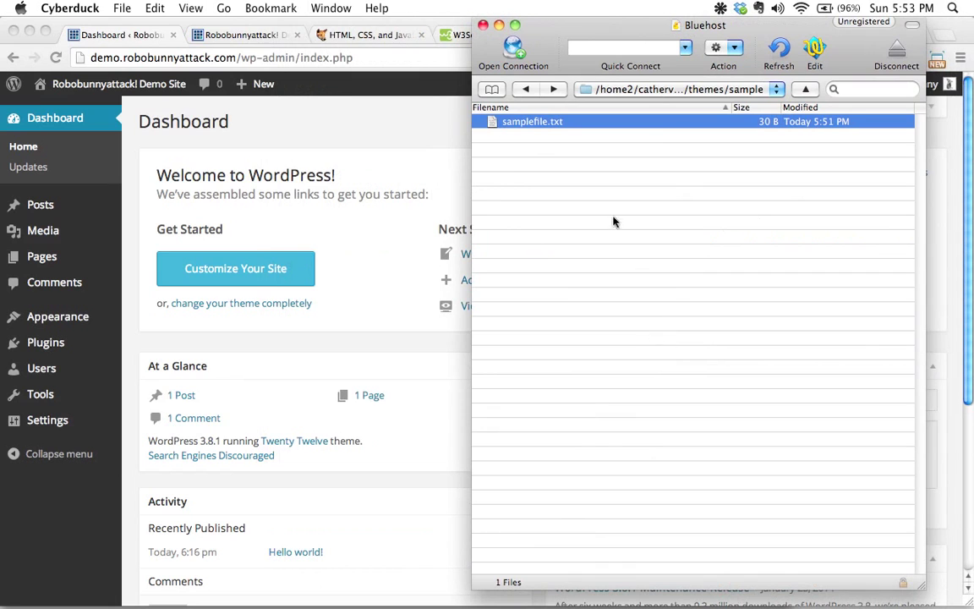
key("super+Tab")
key("super+Tab")
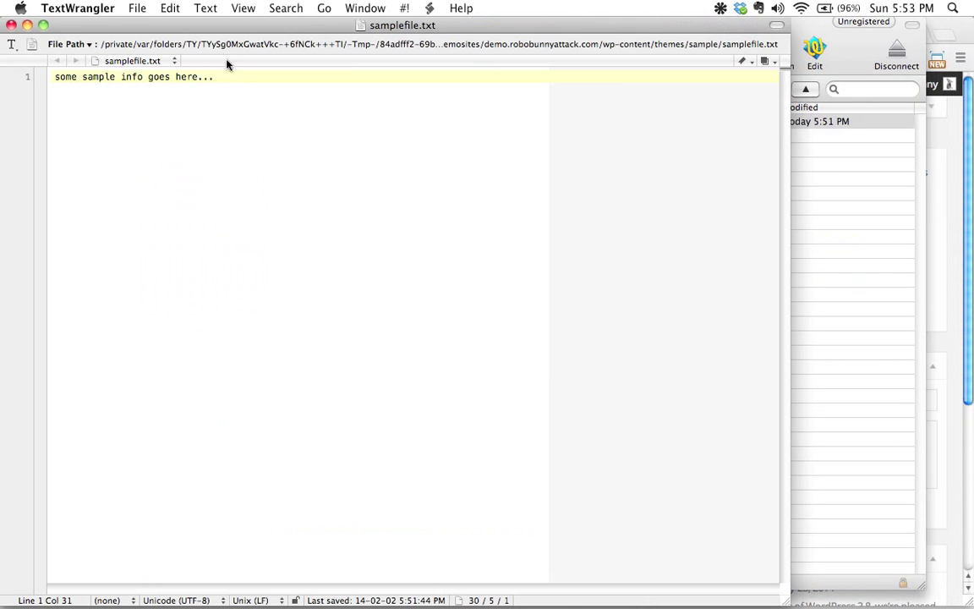
key("super+Tab")
key("super+Tab")
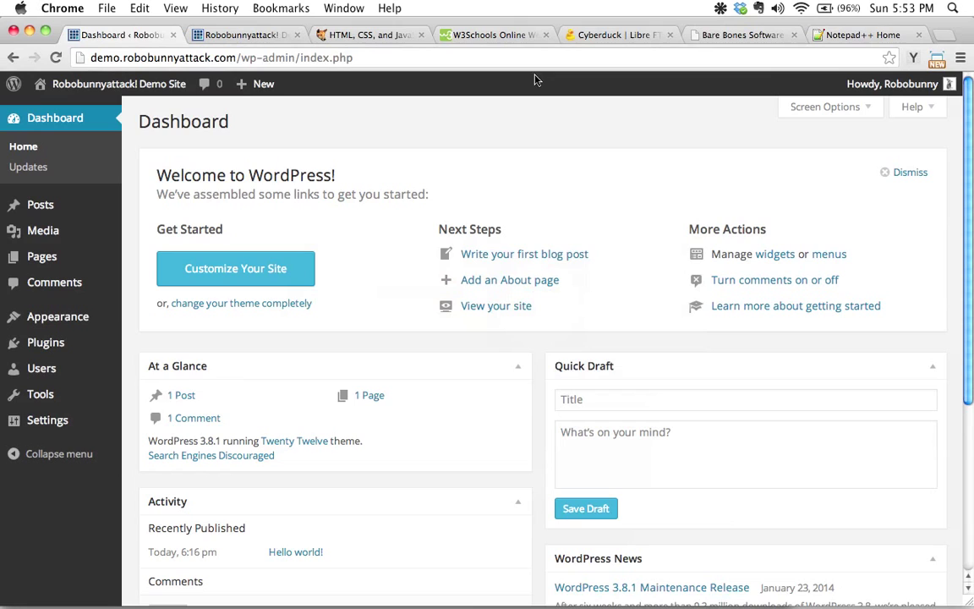
left_click(857, 34)
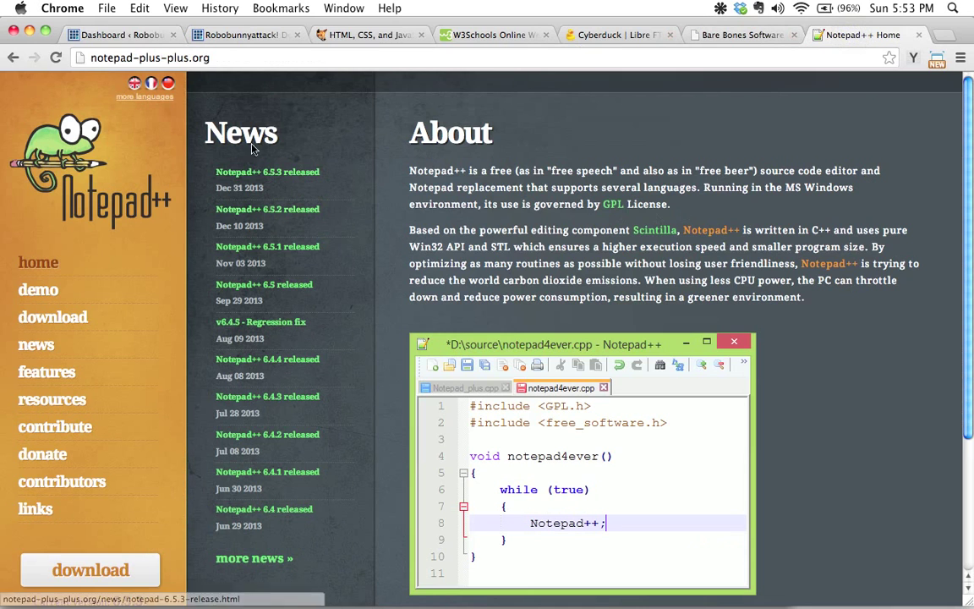
left_click(196, 57)
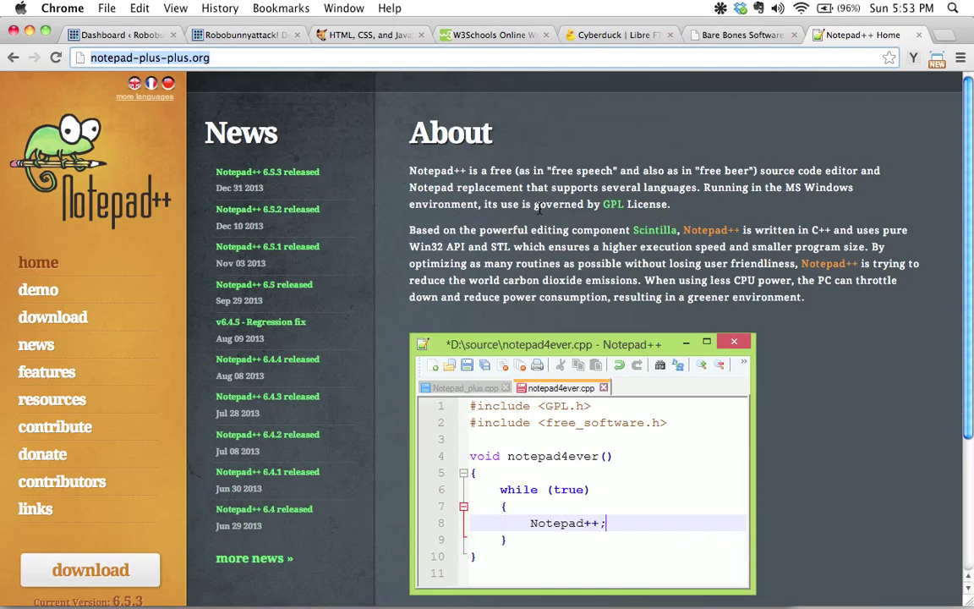